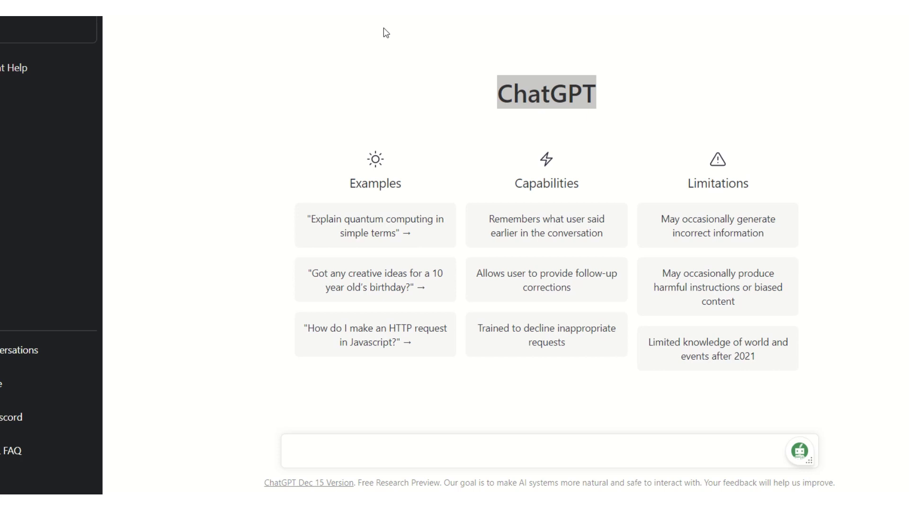
left_click_drag(604, 93, 540, 124)
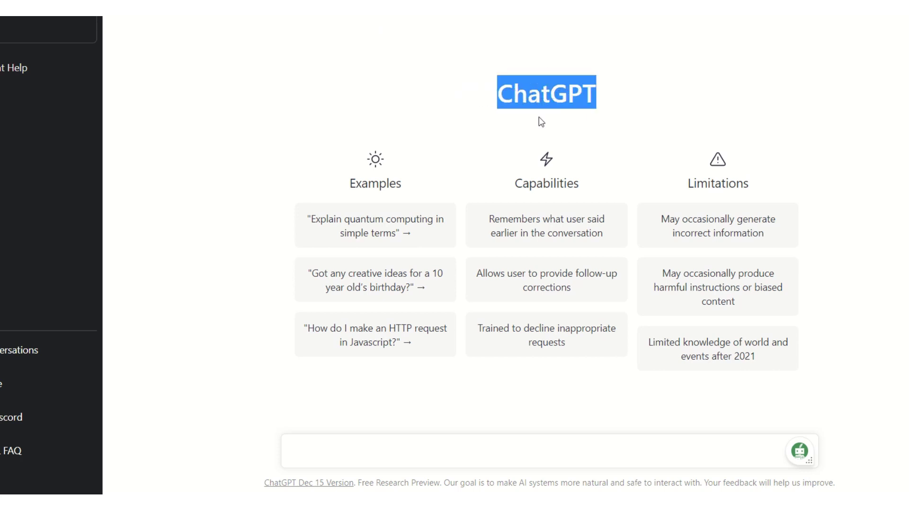
left_click(541, 122)
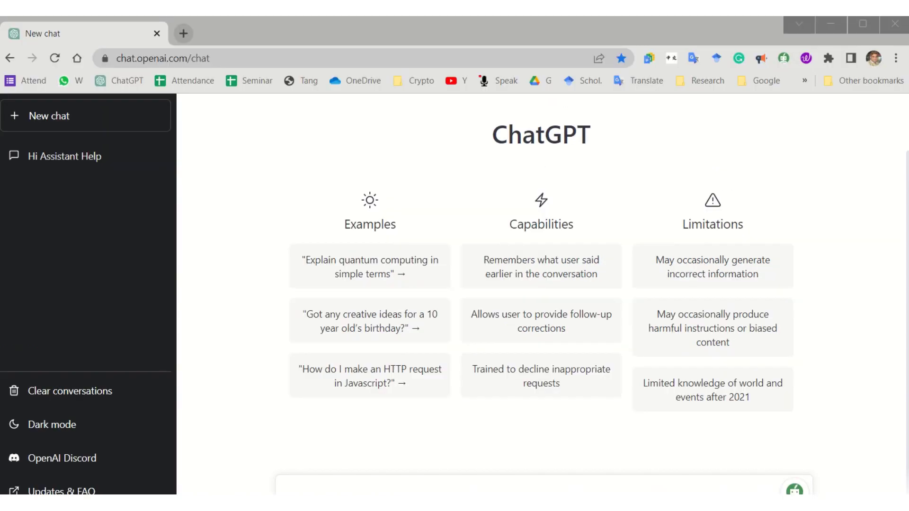
left_click(228, 56)
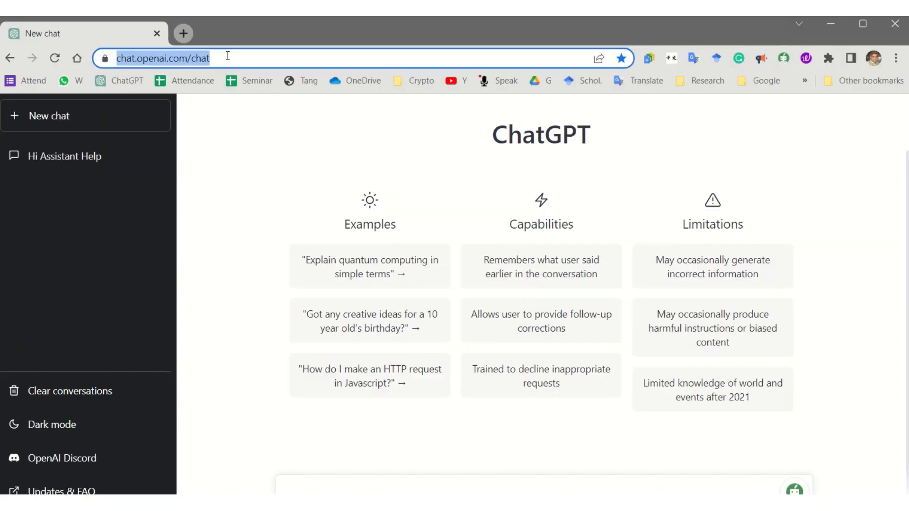
left_click(229, 58)
left_click_drag(264, 59, 108, 61)
left_click(156, 60)
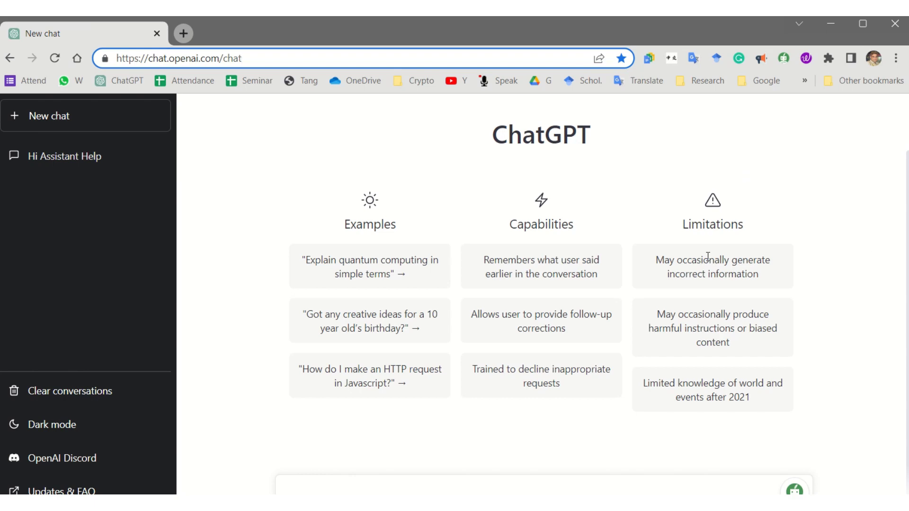
Step: Switch the browser to full screen and send the prompt "MCQs Molarity"
key("F11")
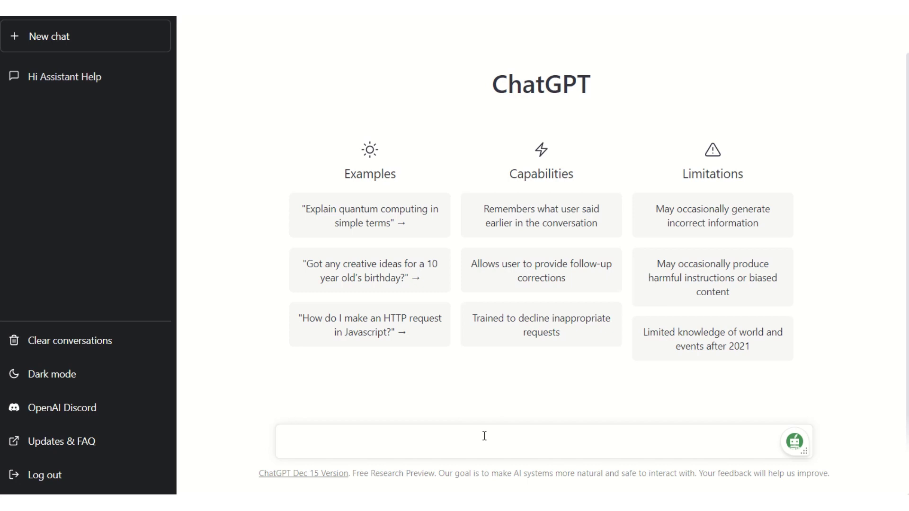
type("MCQs Molarity")
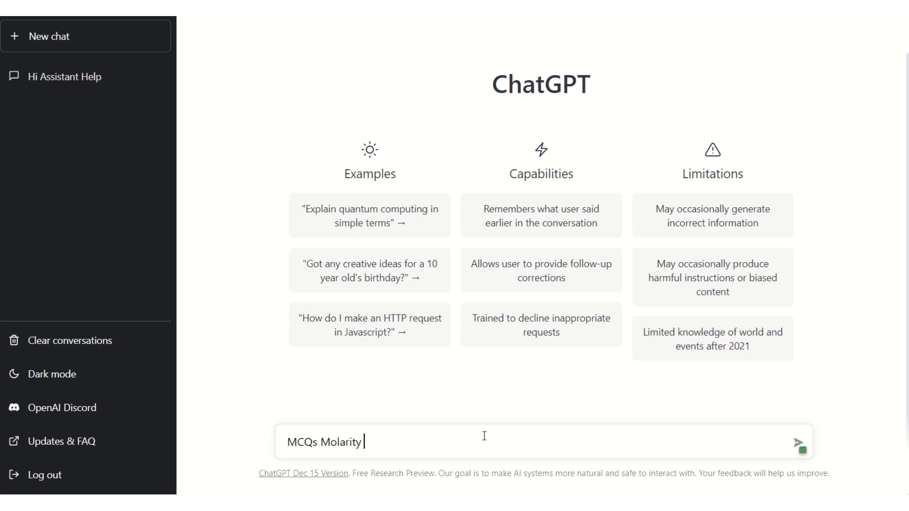
left_click_drag(325, 445, 287, 443)
left_click(379, 454)
left_click(798, 444)
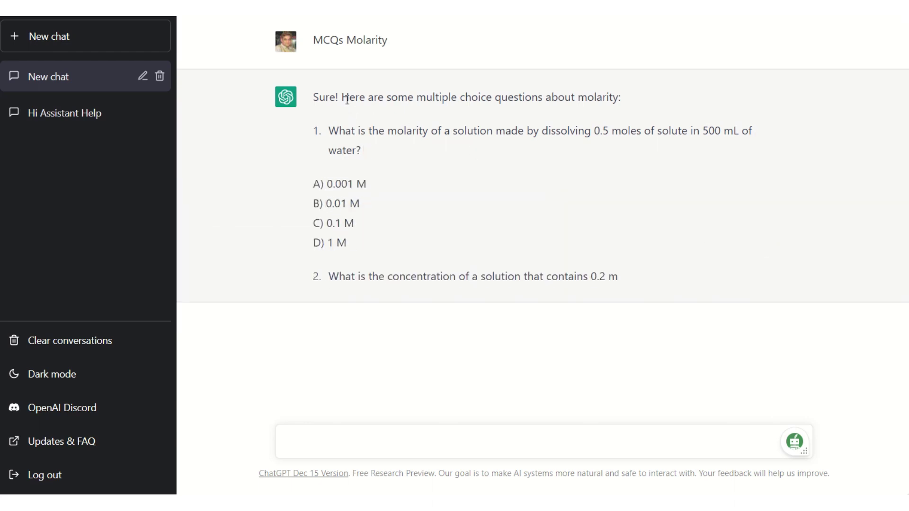
Step: Read through the generated multiple choice questions on molarity and their answer options
left_click_drag(341, 97, 625, 99)
left_click(626, 95)
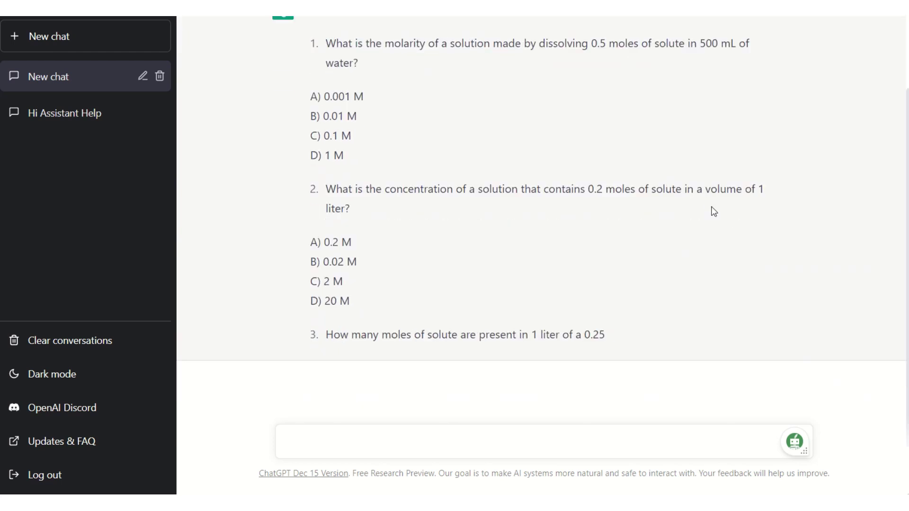
scroll(405, 126, "up", 2)
left_click_drag(314, 110, 365, 218)
left_click(441, 209)
scroll(443, 172, "down", 2)
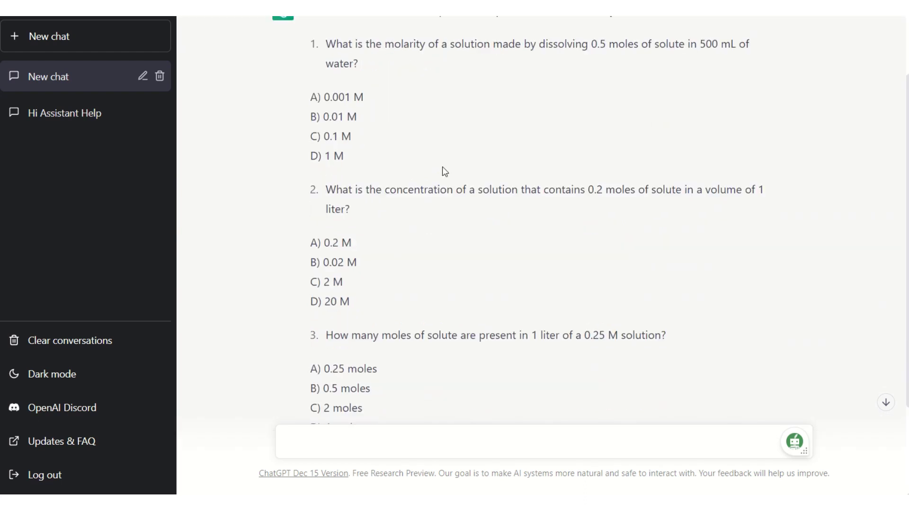
scroll(369, 280, "down", 1)
scroll(369, 280, "down", 4)
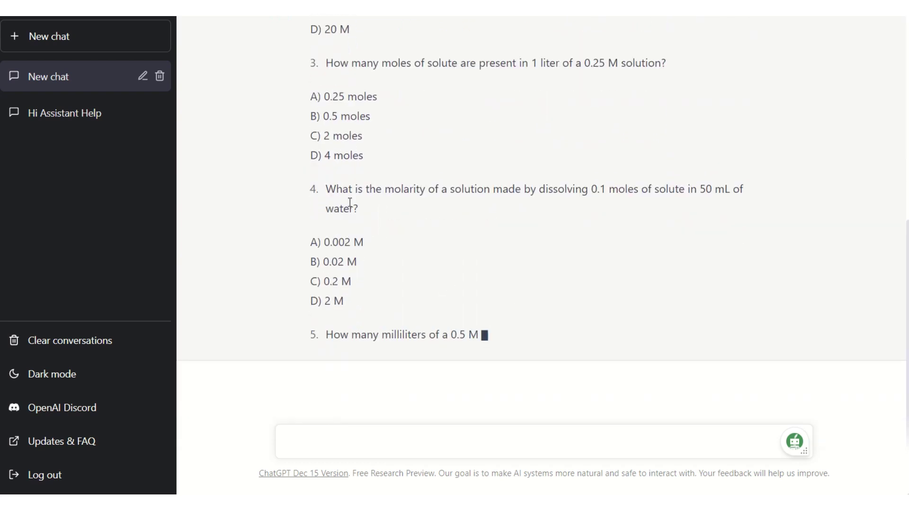
scroll(488, 261, "up", 3)
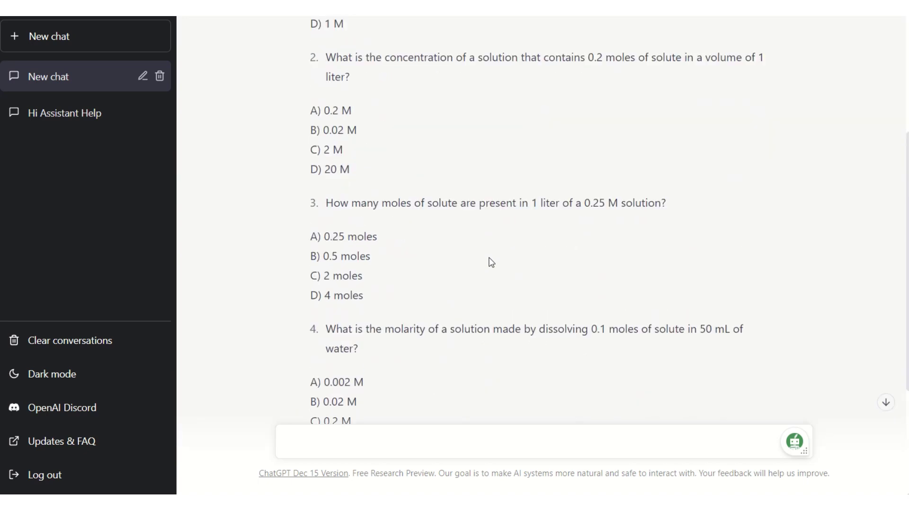
scroll(492, 261, "up", 5)
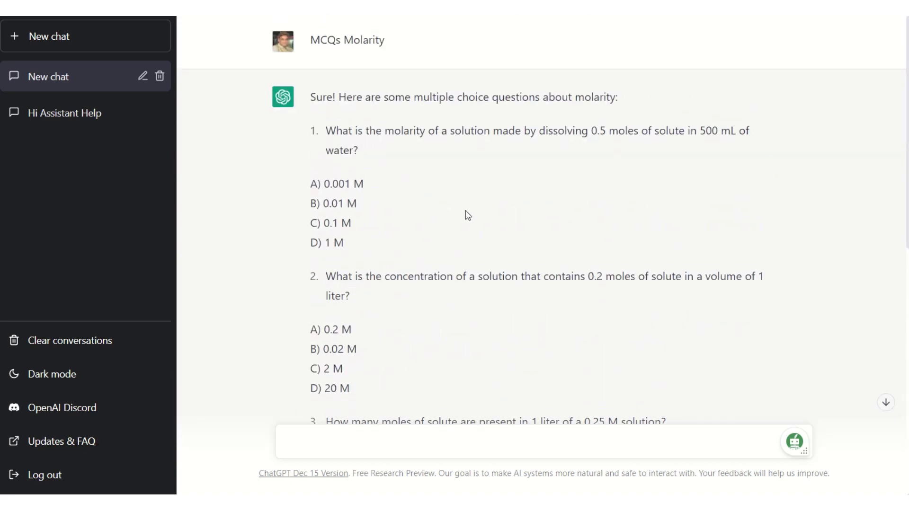
Step: Compare the answer key at the end of the molarity response with its questions
scroll(465, 212, "down", 10)
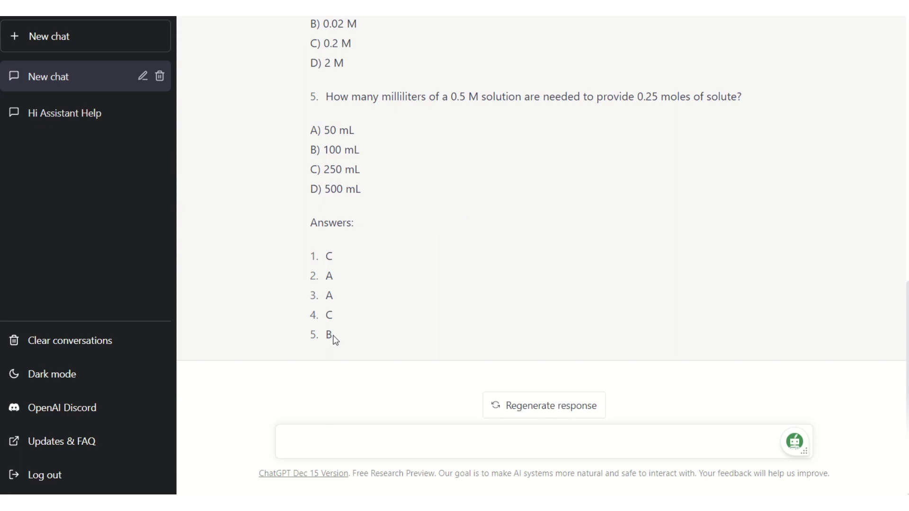
scroll(362, 234, "up", 5)
scroll(368, 228, "up", 6)
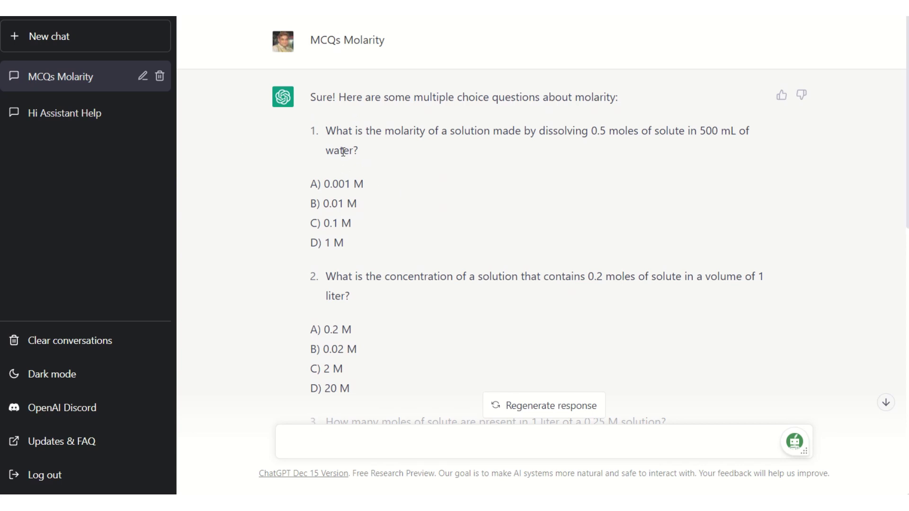
scroll(363, 187, "down", 8)
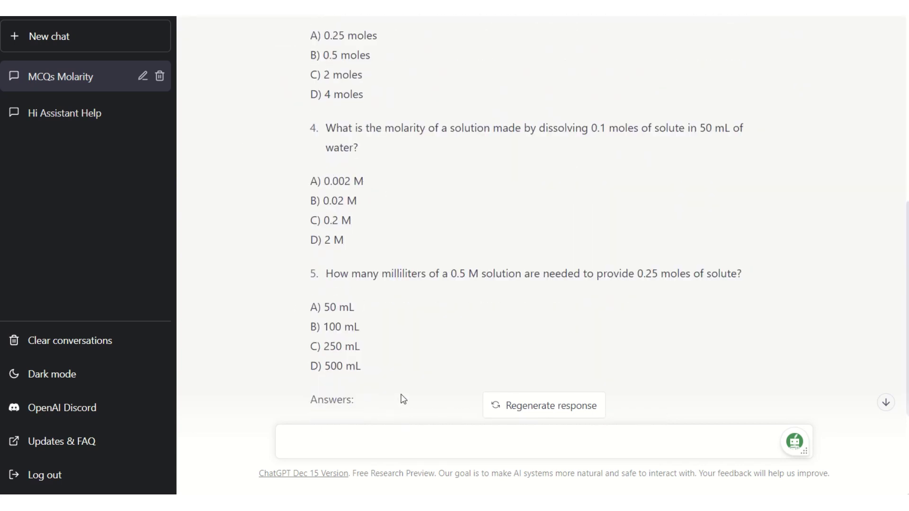
scroll(374, 386, "down", 4)
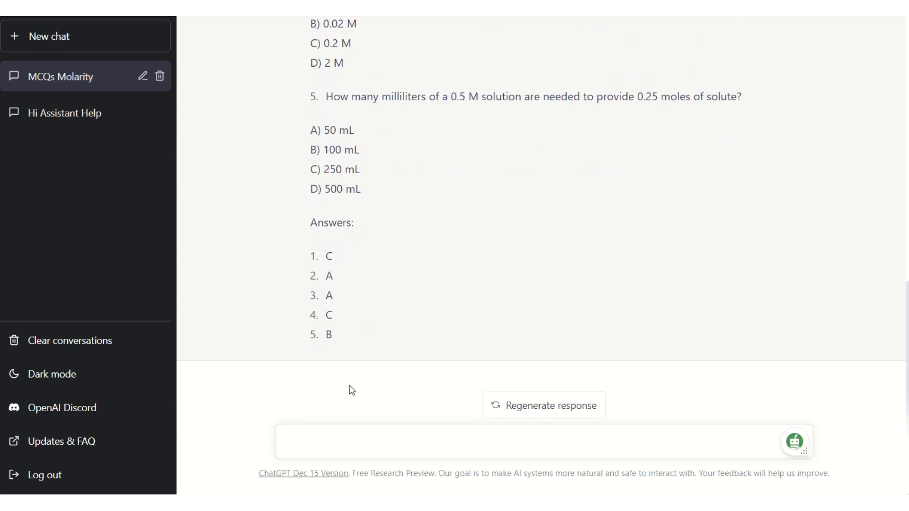
double_click(329, 256)
left_click(328, 279)
scroll(366, 315, "up", 15)
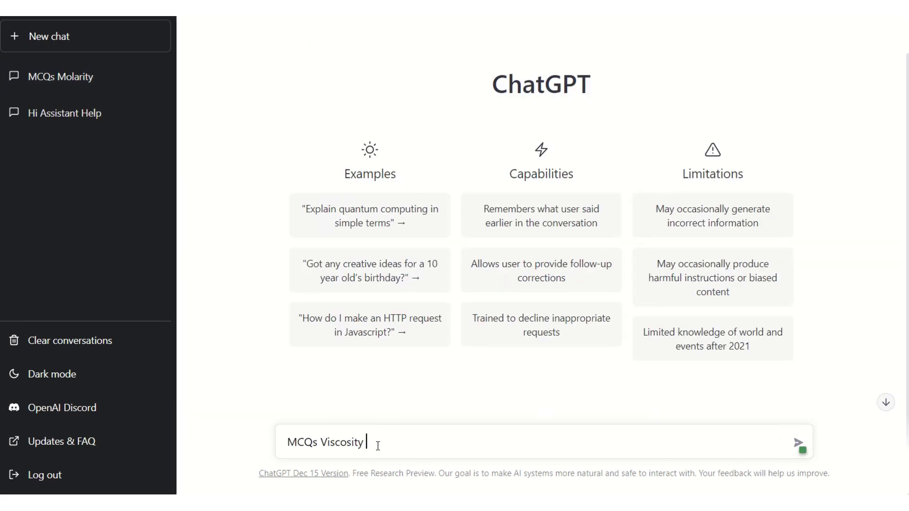
Step: Send the prompt "MCQs Viscosity" in a new chat
left_click_drag(372, 444, 283, 447)
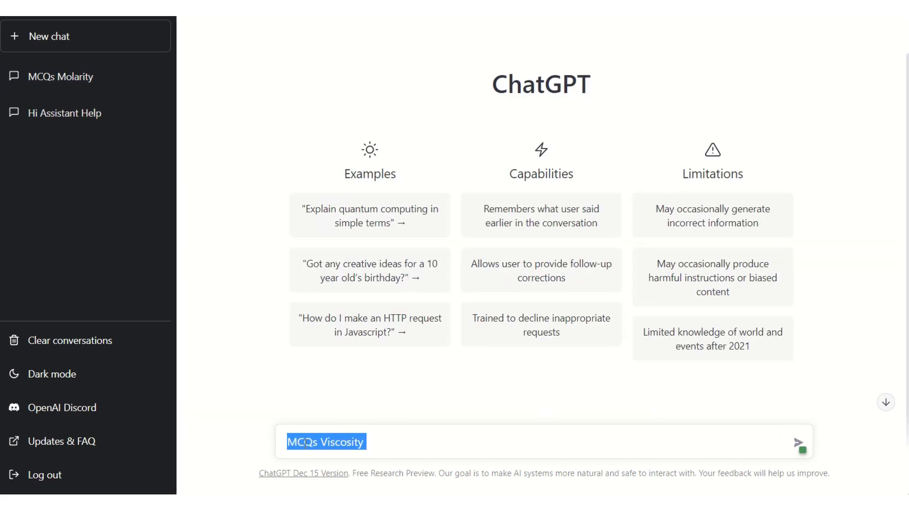
left_click(381, 443)
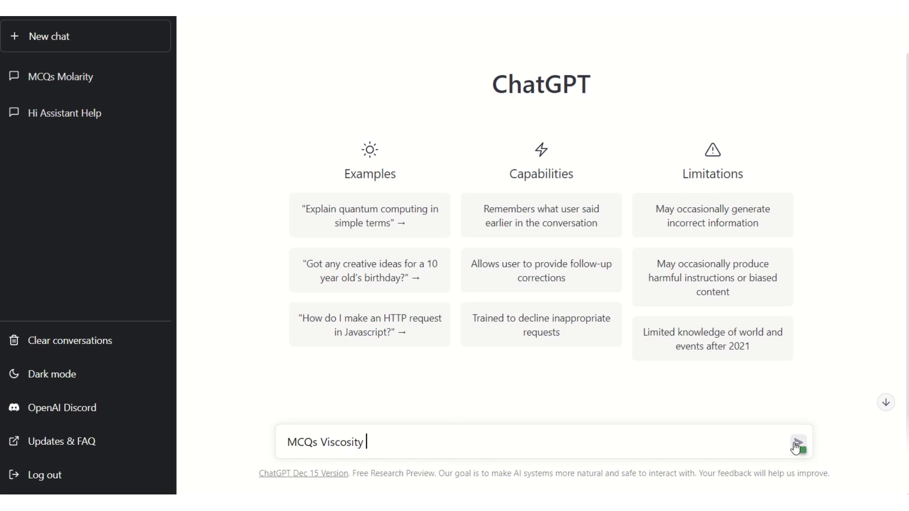
left_click(798, 445)
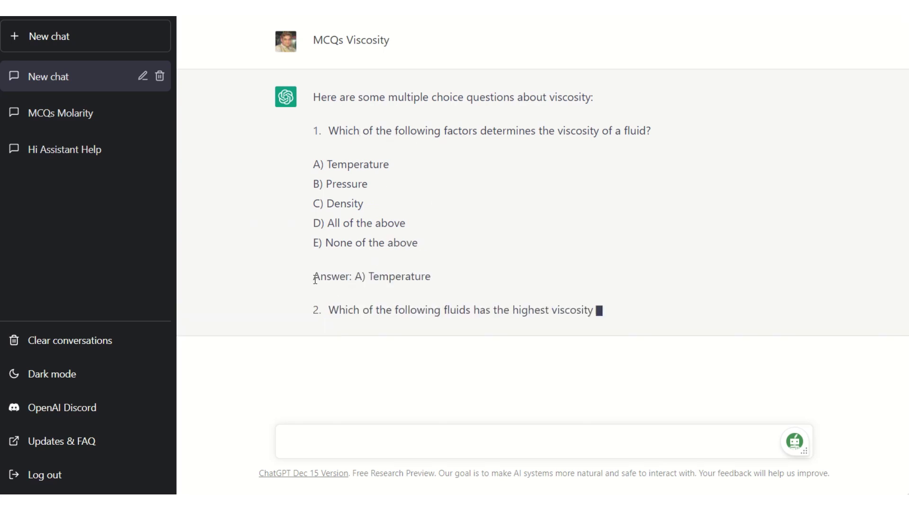
Step: Review the generated viscosity questions together with the answer given below each one
left_click_drag(313, 277, 423, 261)
left_click(463, 219)
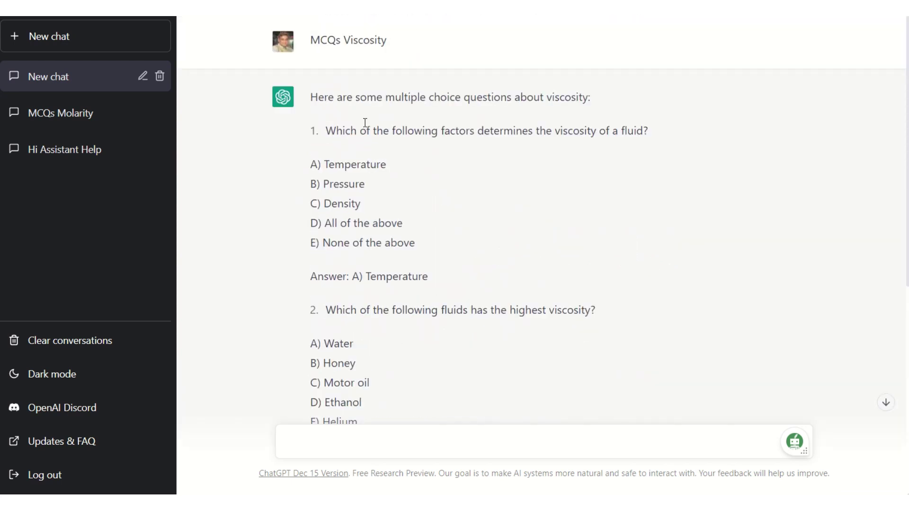
scroll(463, 226, "down", 9)
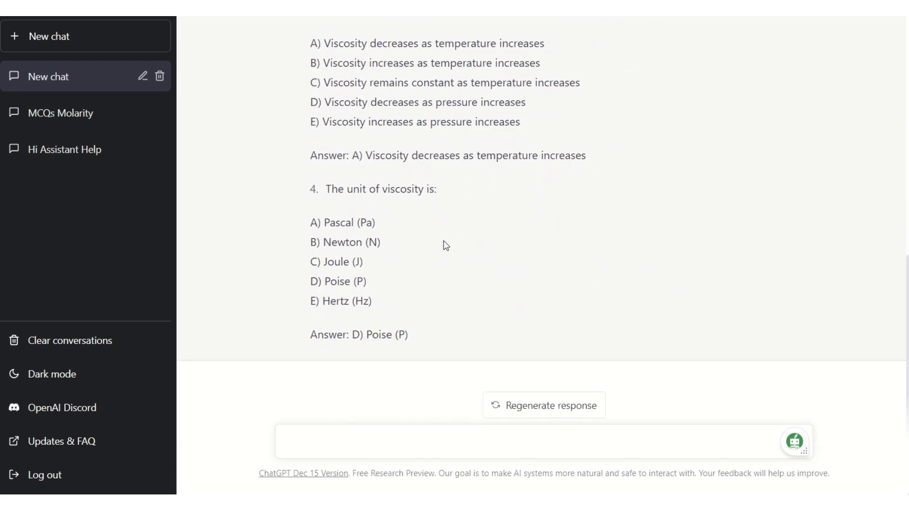
left_click_drag(309, 337, 435, 338)
left_click(402, 254)
scroll(380, 231, "up", 8)
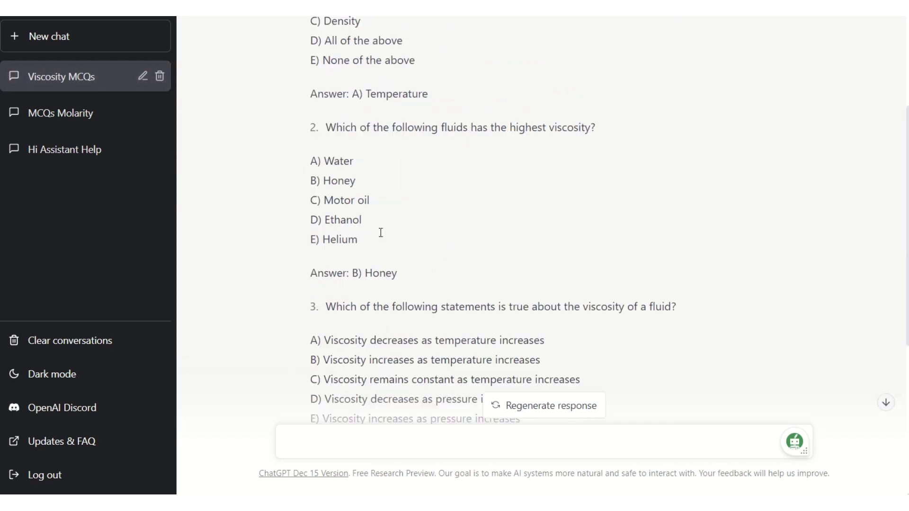
scroll(382, 238, "up", 1)
scroll(331, 246, "down", 9)
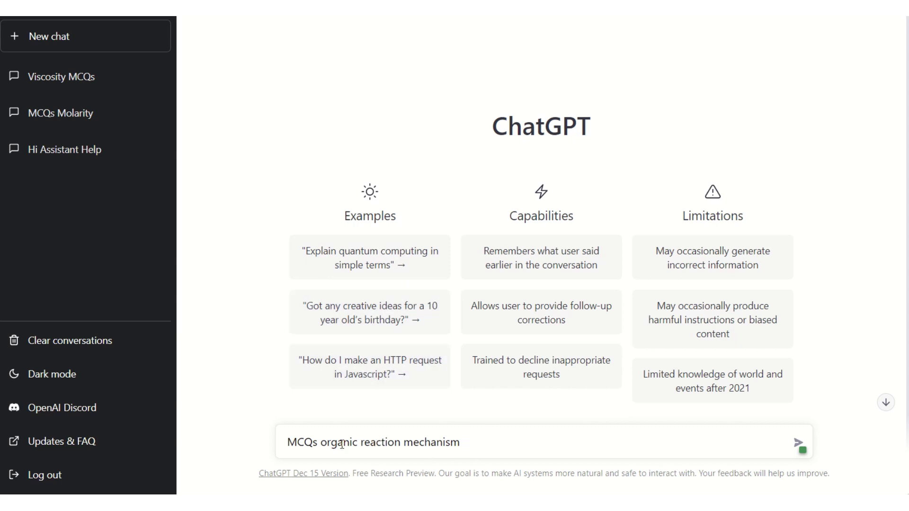
Step: Send the prompt "MCQs organic reaction mechanism" in a new chat and look at the response's introduction
left_click_drag(290, 446, 461, 444)
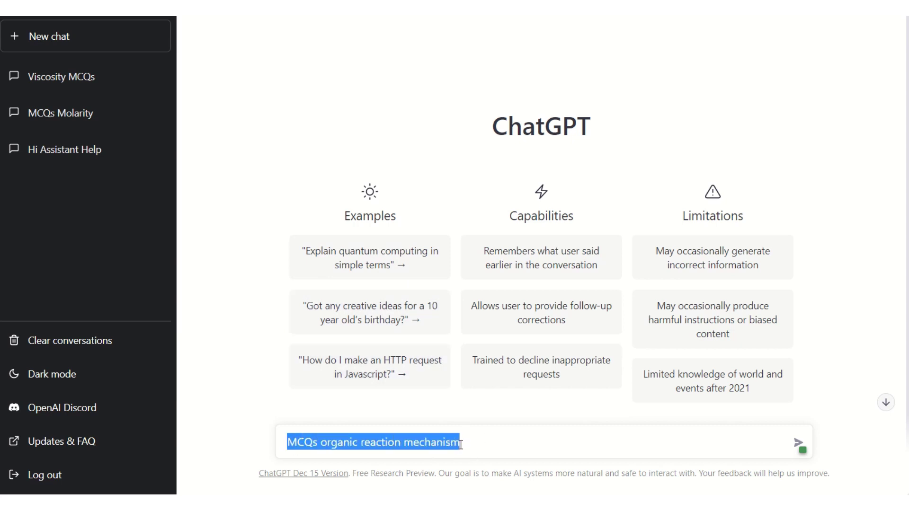
left_click(464, 447)
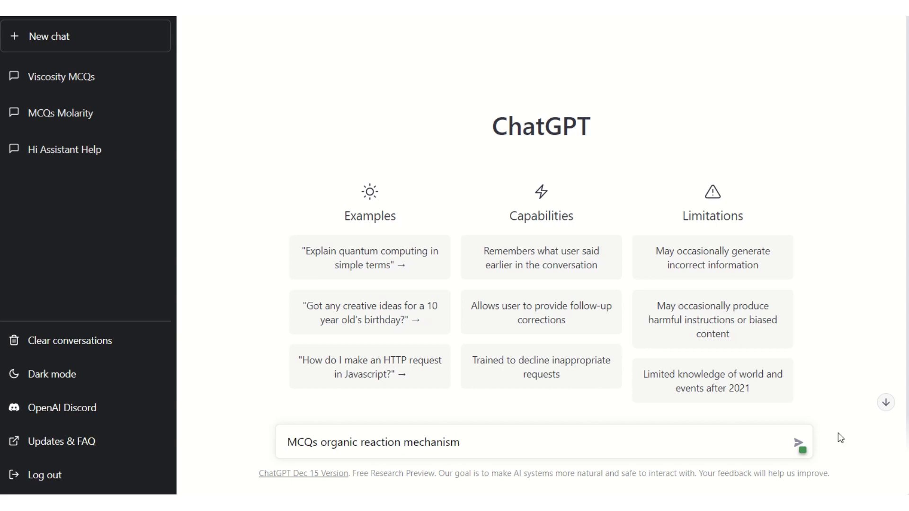
left_click(798, 444)
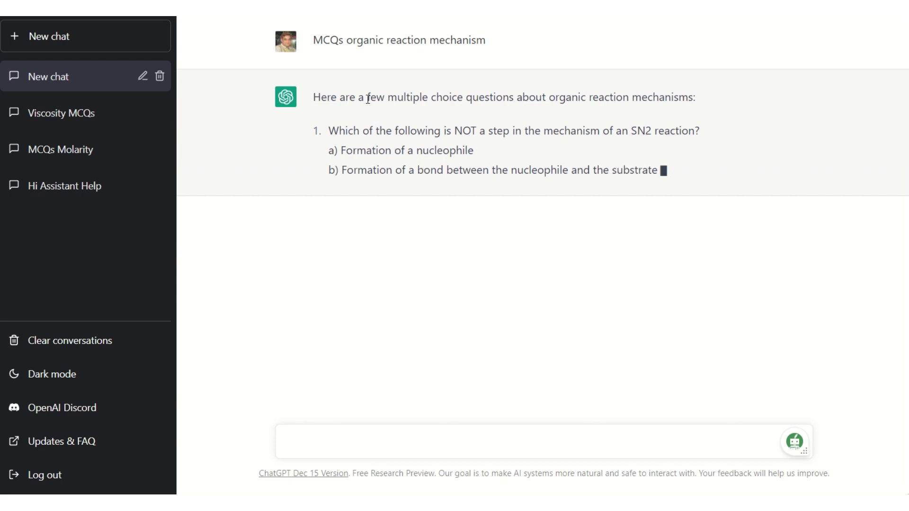
left_click_drag(368, 97, 709, 106)
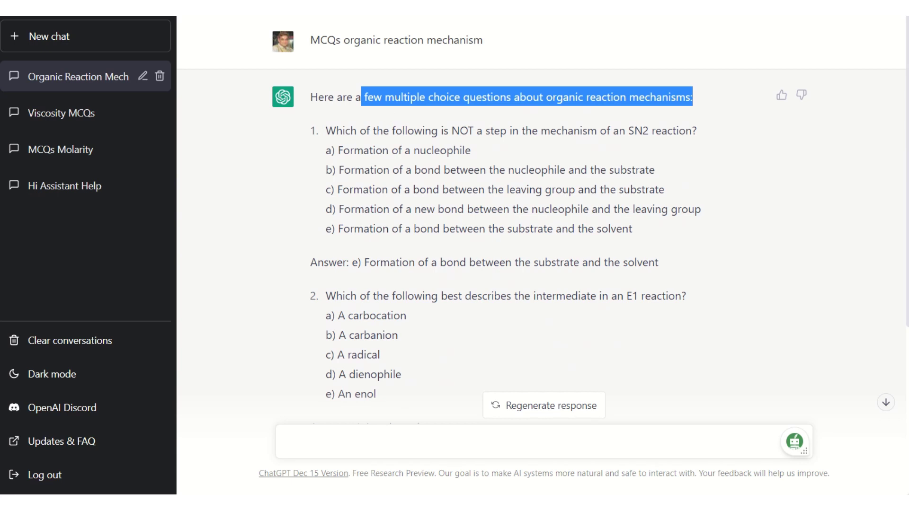
Step: In a new chat, paste the True/False request, correct it to "I need True/False question on topic "Surface tension"", and send it
key("F5")
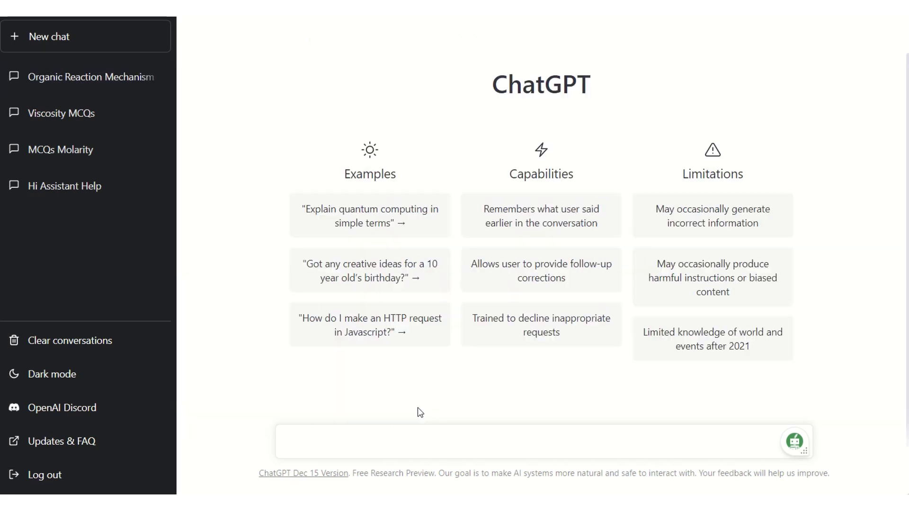
right_click(408, 443)
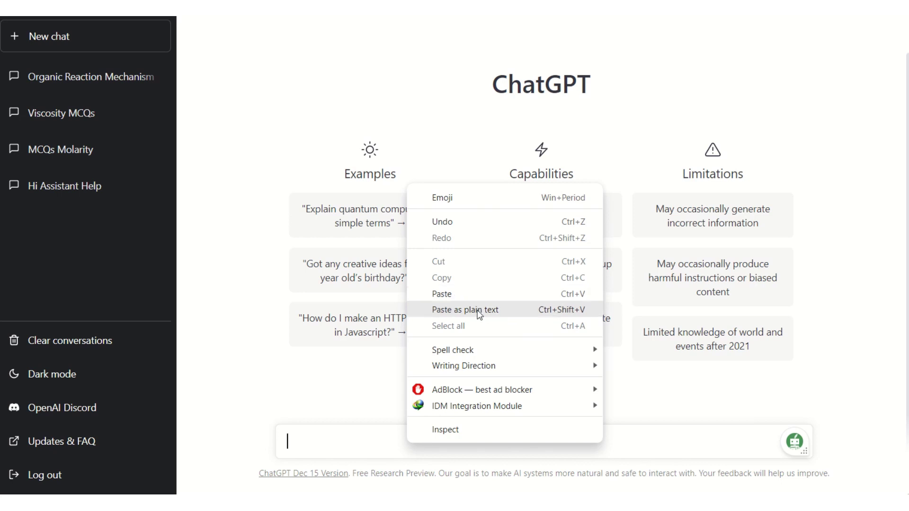
left_click(479, 313)
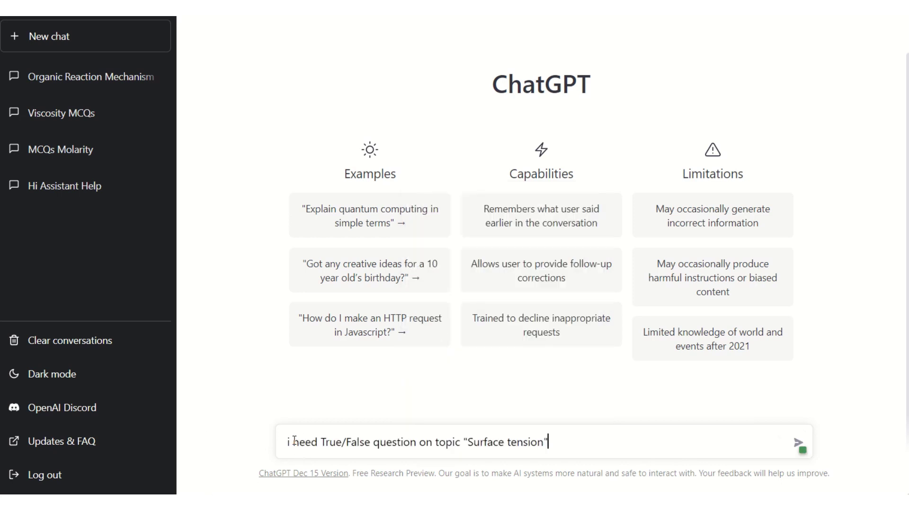
left_click_drag(294, 443, 284, 447)
type("I")
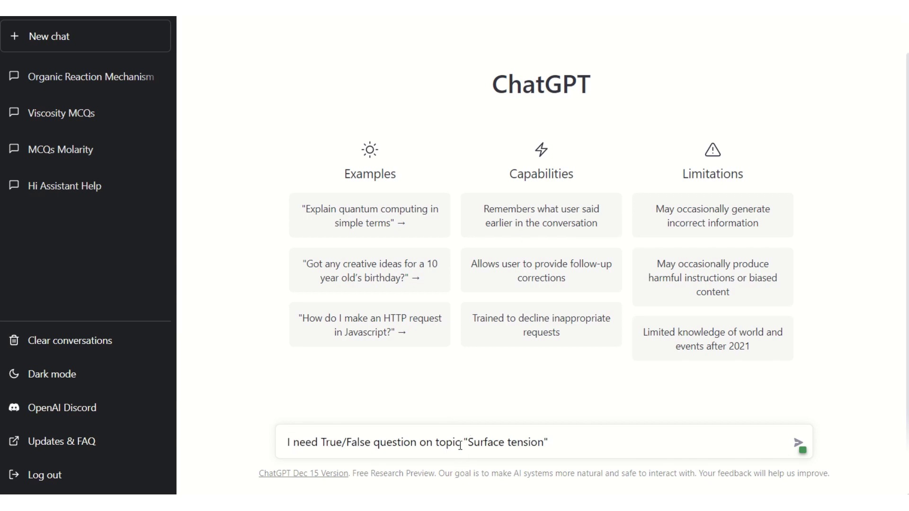
left_click_drag(468, 444, 540, 444)
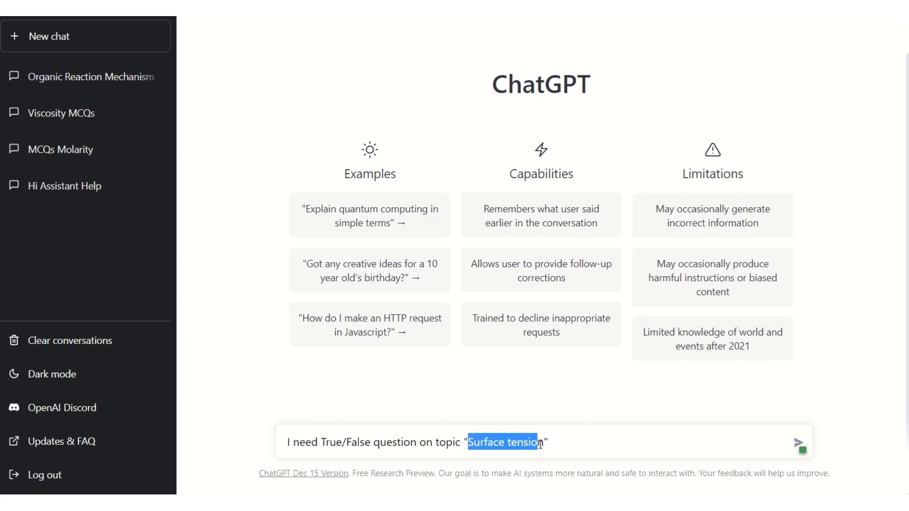
left_click(547, 444)
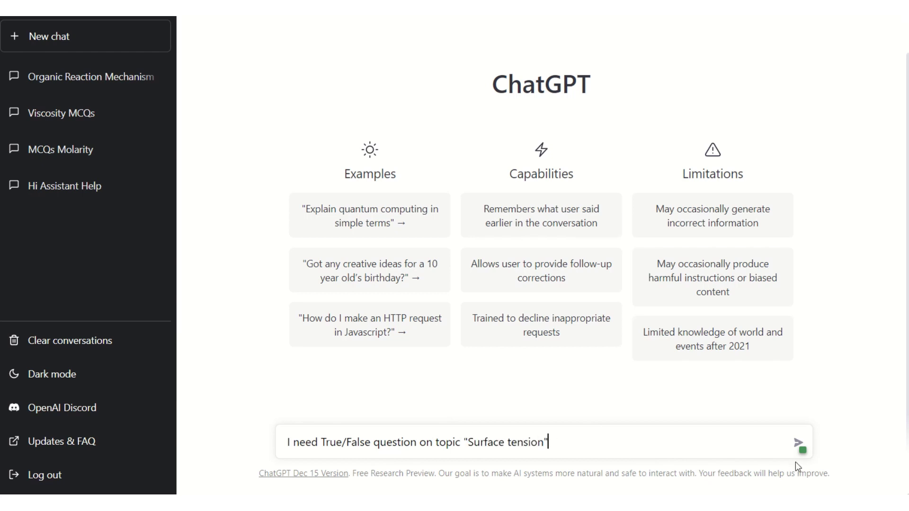
left_click(798, 444)
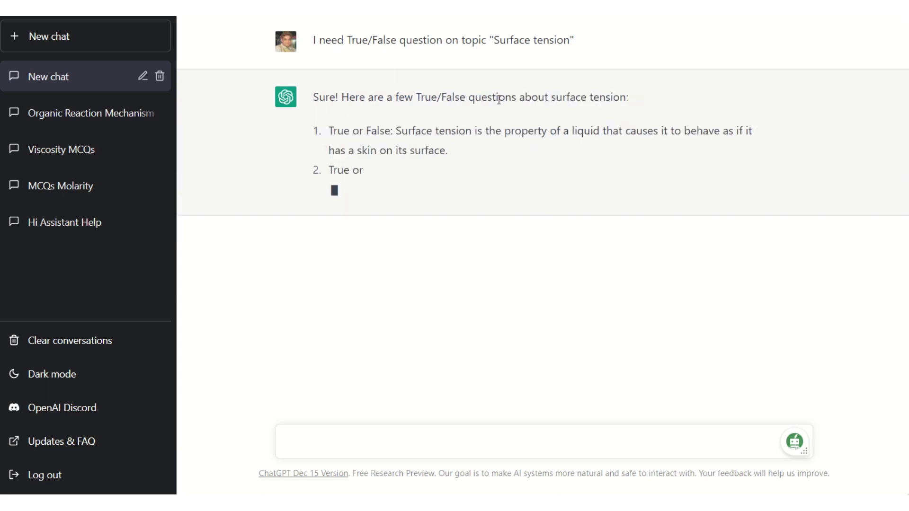
Step: Look through the generated True/False questions about surface tension
left_click_drag(629, 98, 576, 97)
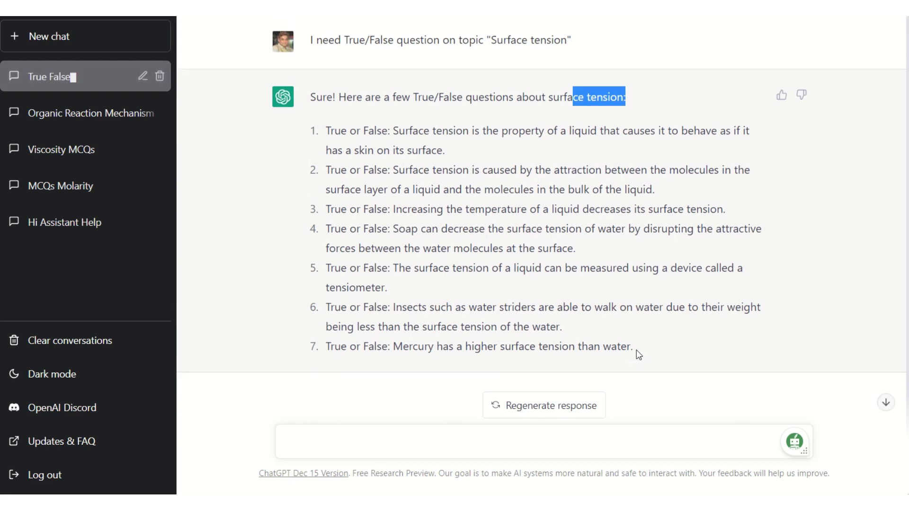
scroll(639, 320, "down", 1)
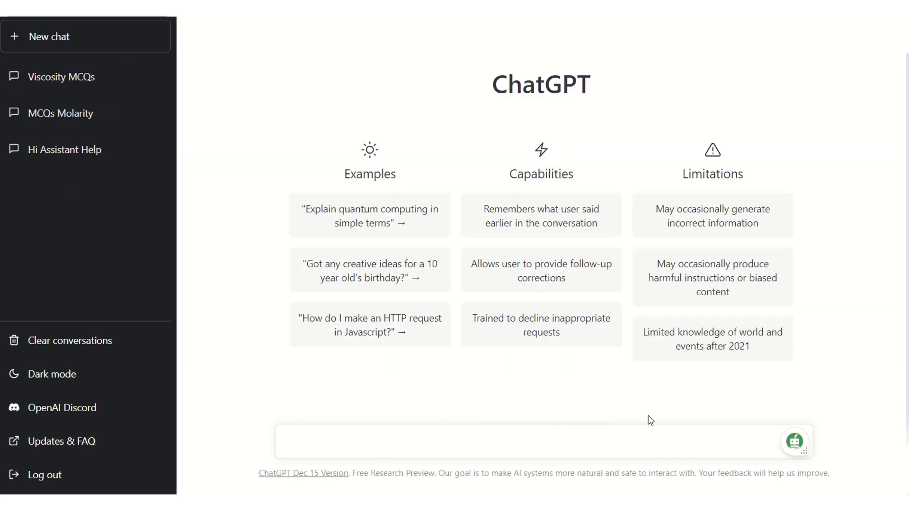
Step: Paste the prompt "paper questions about refractive index" into the new chat and send it
right_click(547, 443)
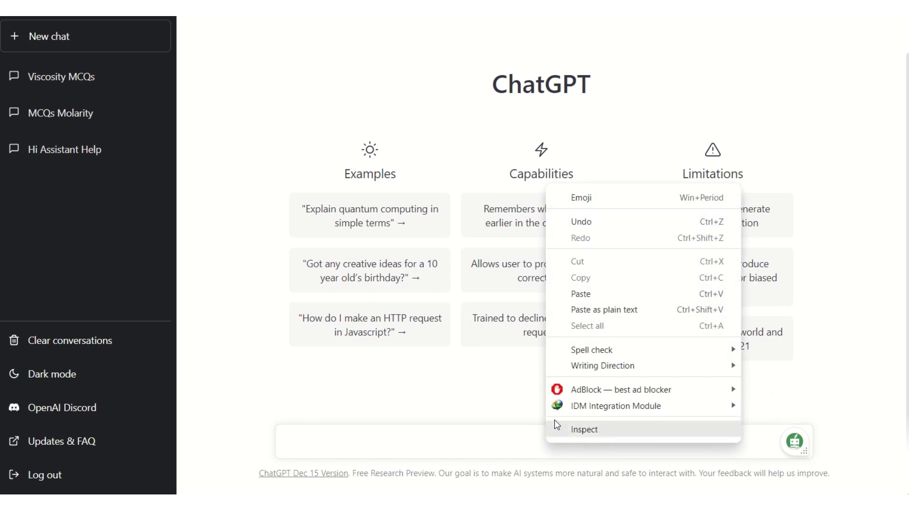
left_click(611, 315)
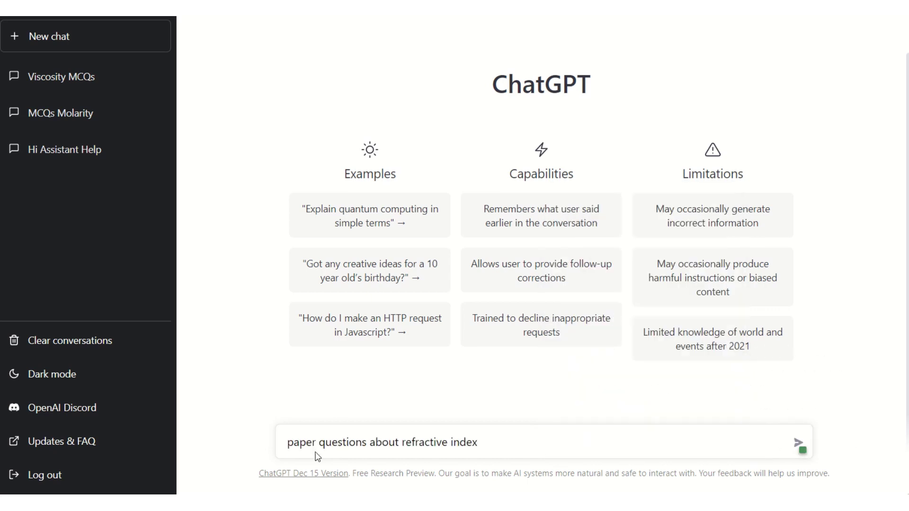
left_click_drag(288, 442, 480, 439)
left_click(501, 441)
key("Return")
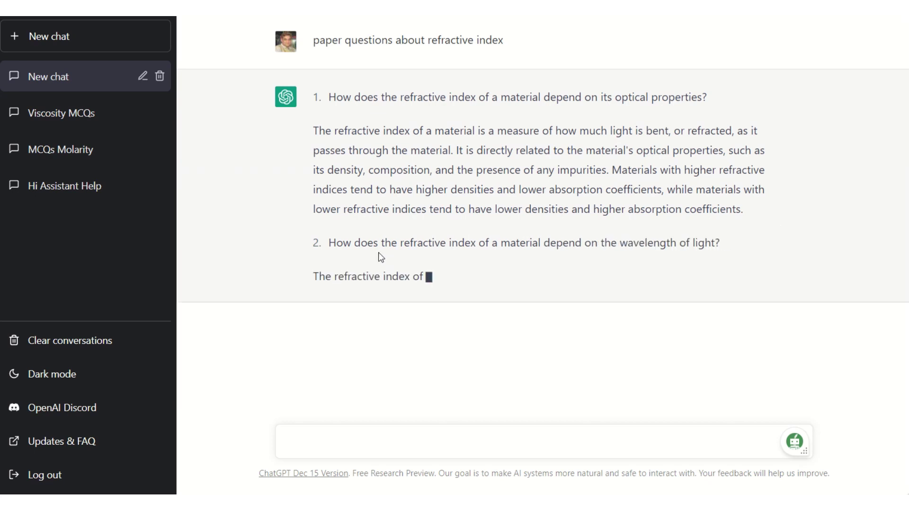
Step: Review the generated refractive index questions together with the explanatory answer given below each one
left_click_drag(337, 243, 767, 255)
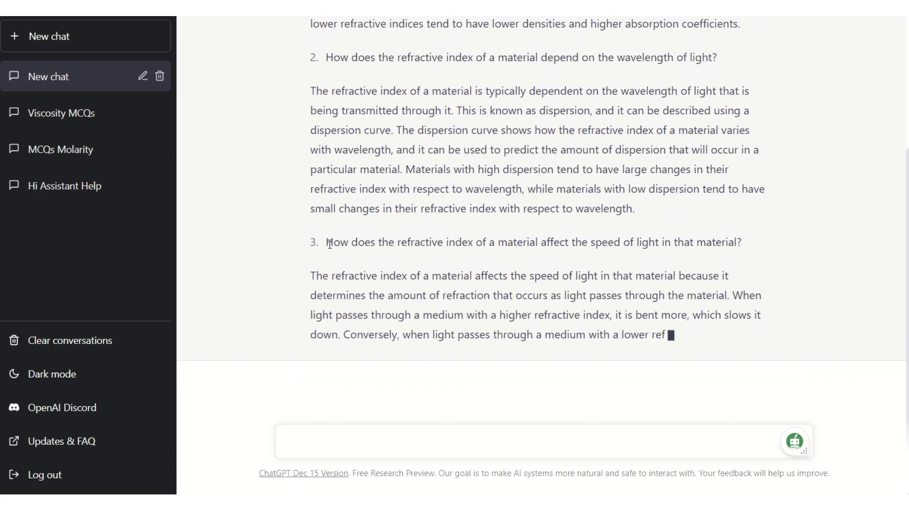
left_click_drag(328, 243, 646, 263)
left_click_drag(313, 260, 505, 311)
left_click(628, 325)
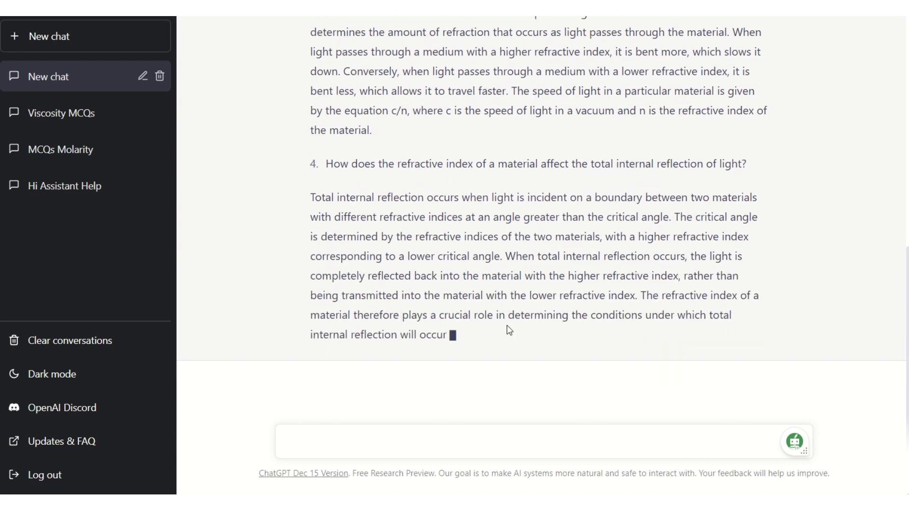
scroll(459, 312, "up", 15)
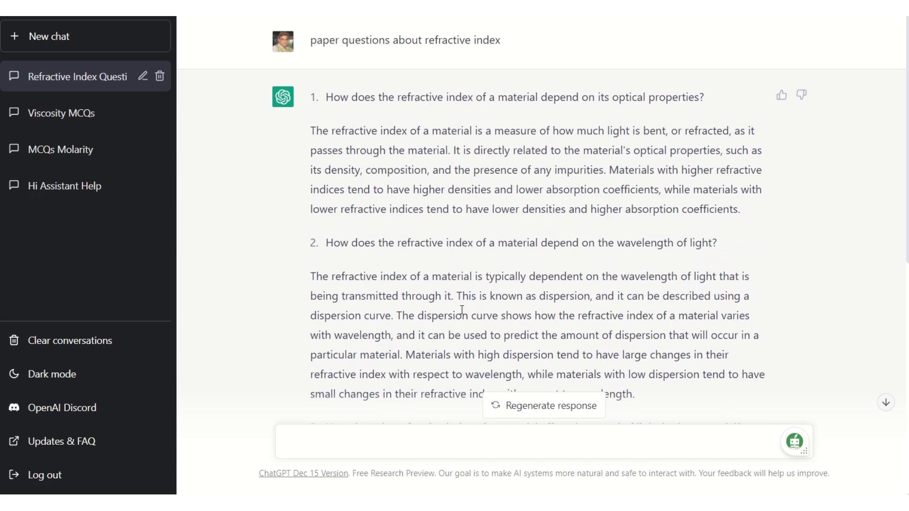
scroll(454, 245, "down", 7)
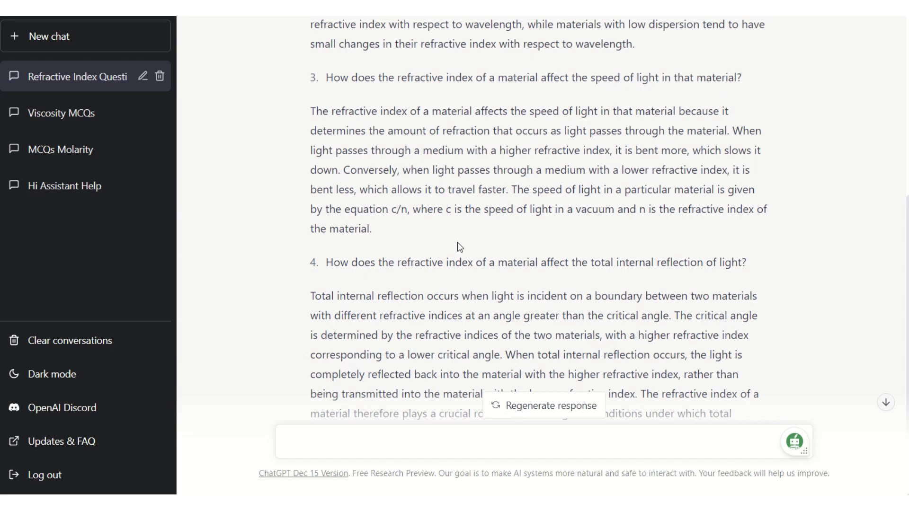
scroll(458, 244, "up", 7)
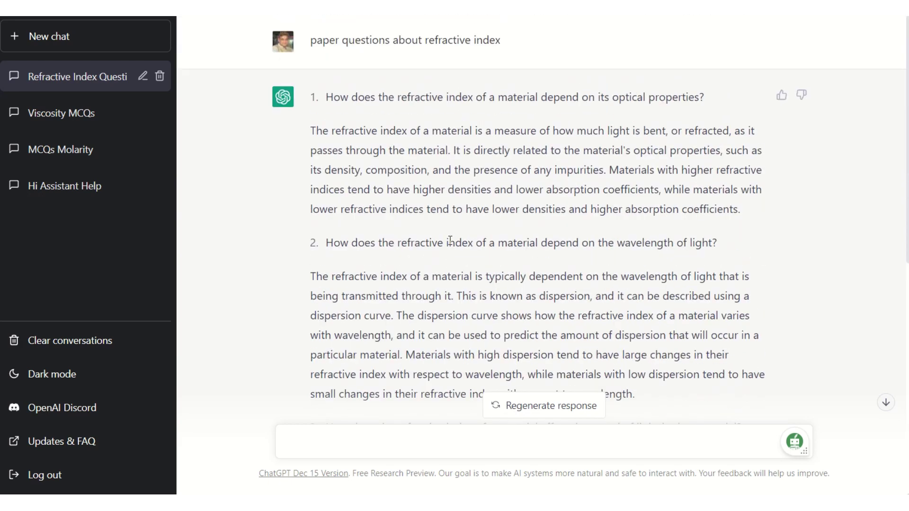